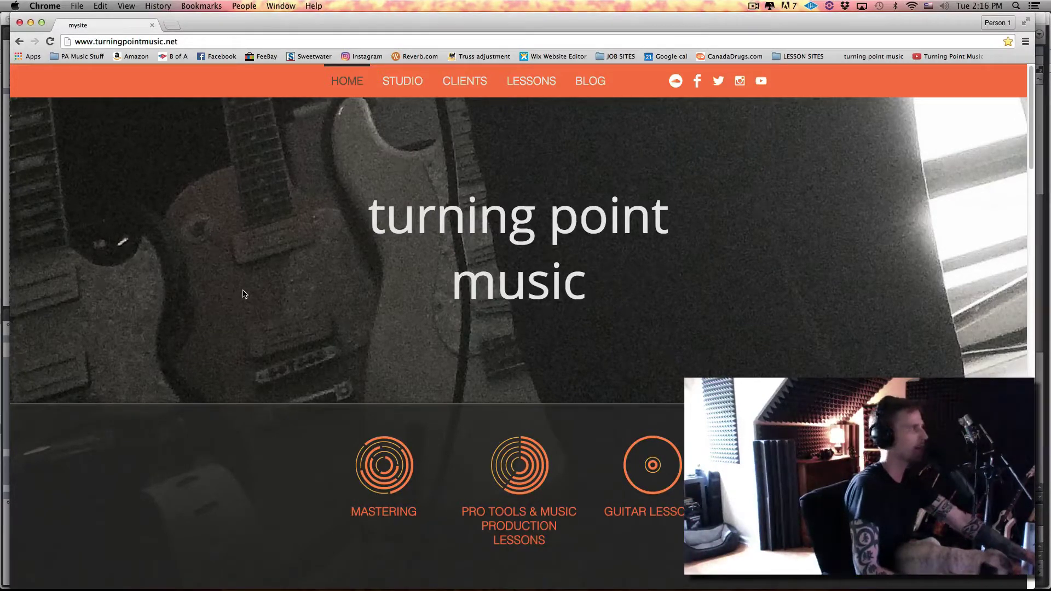
Step: Use Cmd+Tab to begin switching from the Turning Point Music site in Chrome to Pro Tools
key(super+Tab)
key(super+Tab)
key(super+Tab)
key(super+Tab)
key(super+Tab)
key(super+Tab)
key(super+Tab)
key(super+Tab)
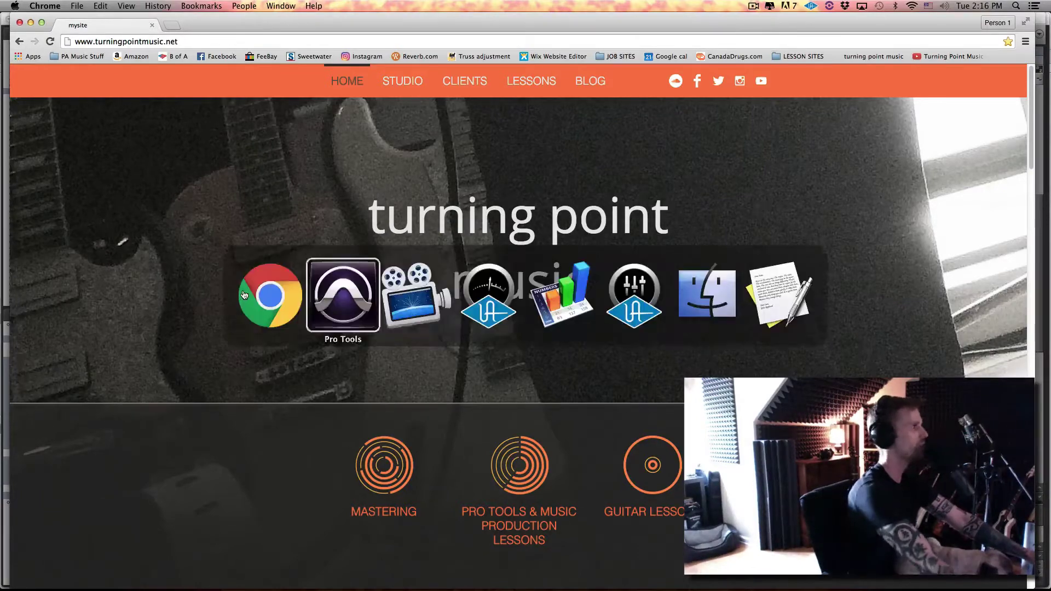
Step: Bring Pro Tools forward and play, then stop, the IVORY 1-04 piano clip
key(super+Tab)
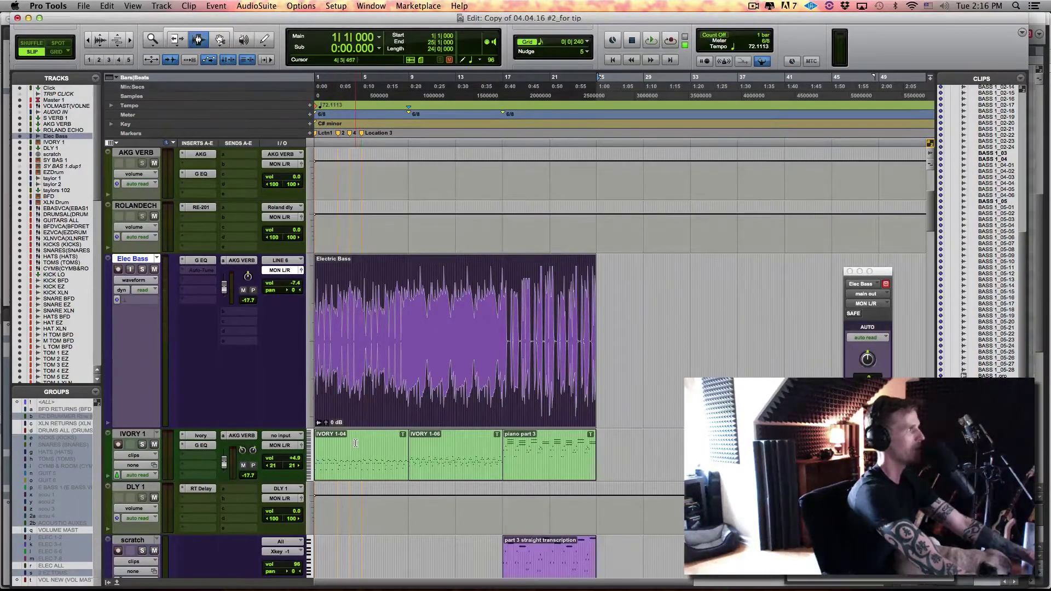
click(363, 469)
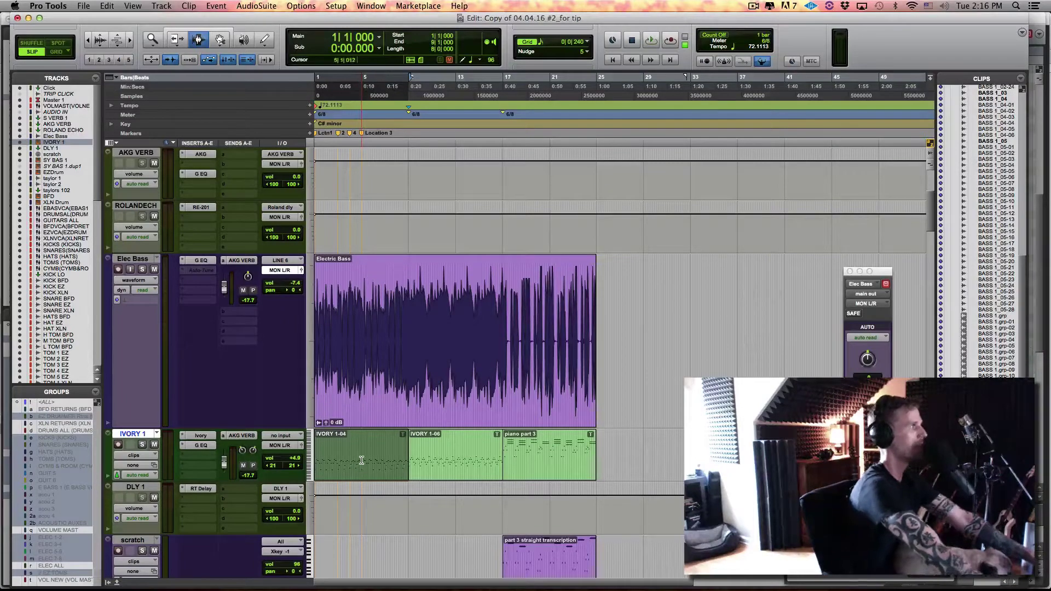
key(space)
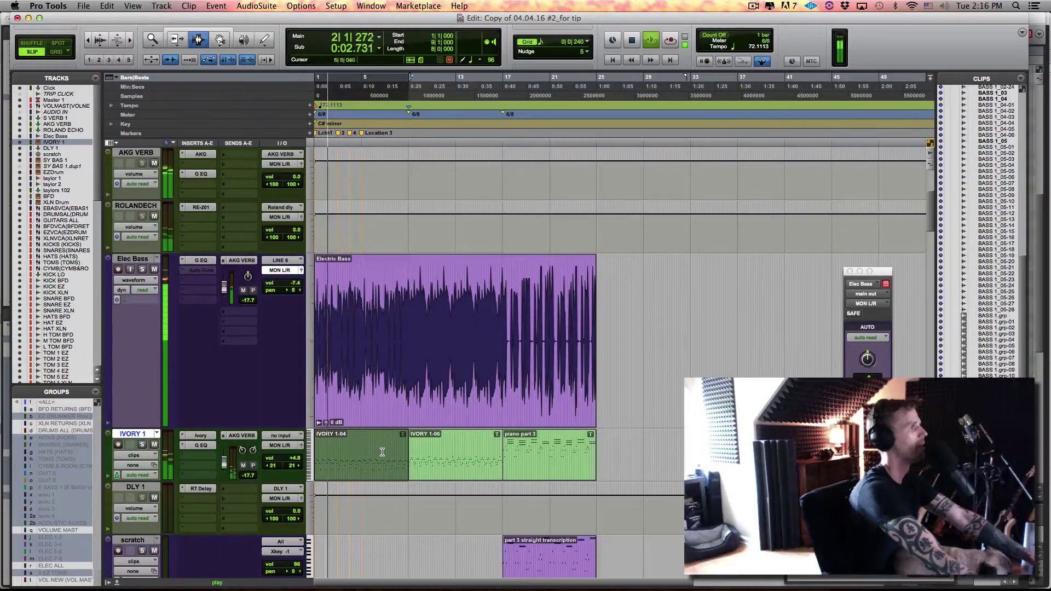
key(space)
Step: Play back the IVORY 1-06 and piano part 3 clips, then stop playback
click(451, 443)
double_click(452, 443)
key(space)
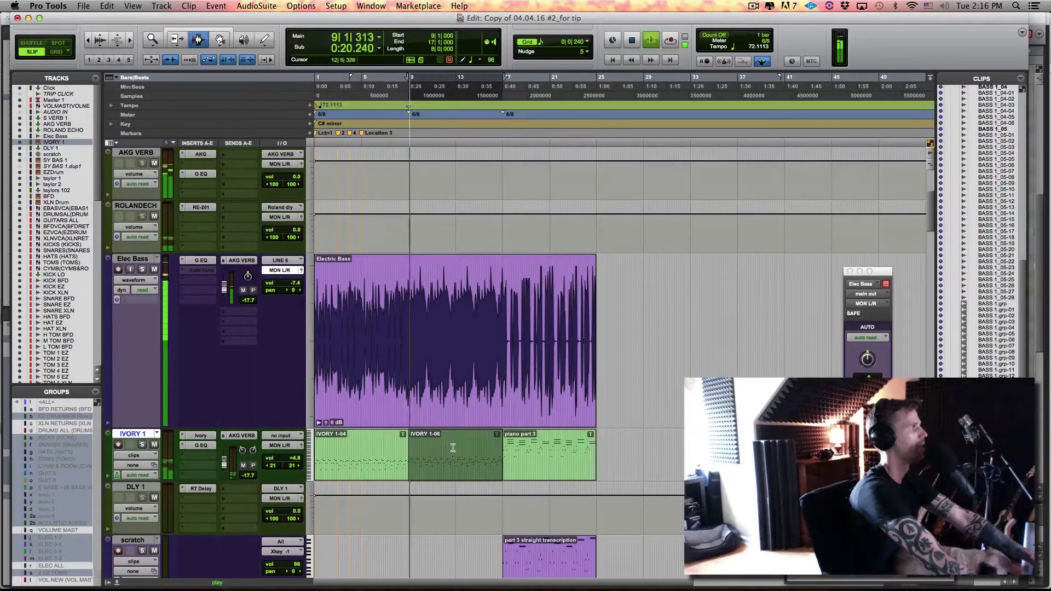
double_click(543, 450)
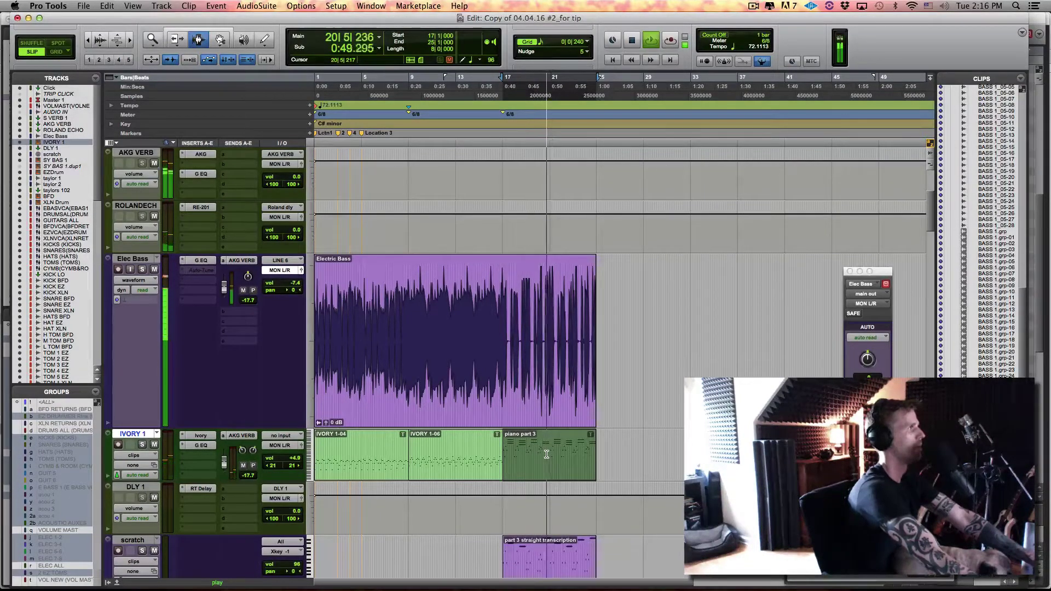
key(space)
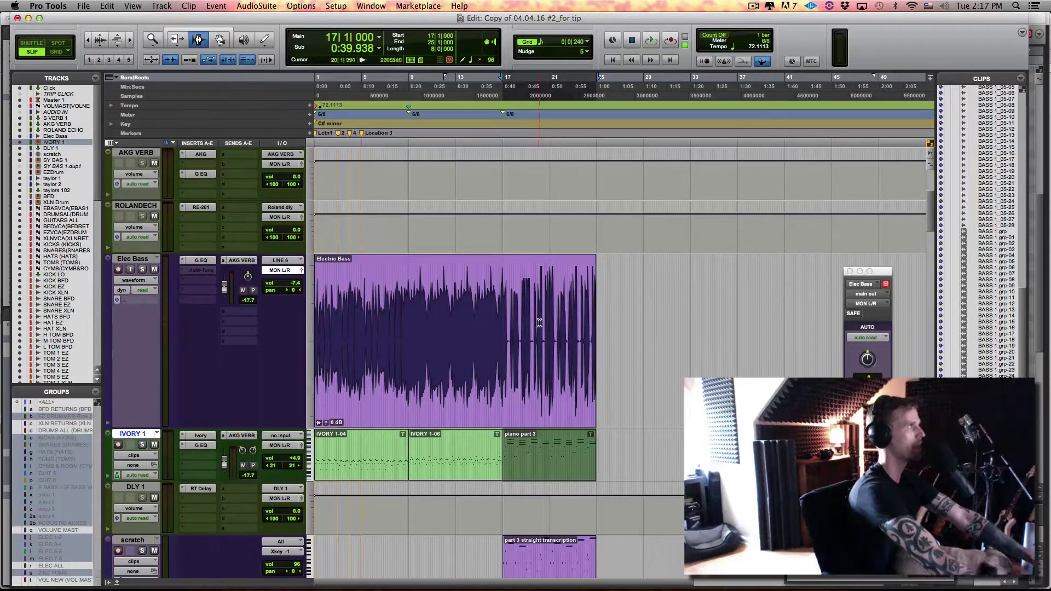
Step: Insert Antares Auto-Tune+Time (mono) on the Elec Bass track's empty slot after G EQ
click(202, 261)
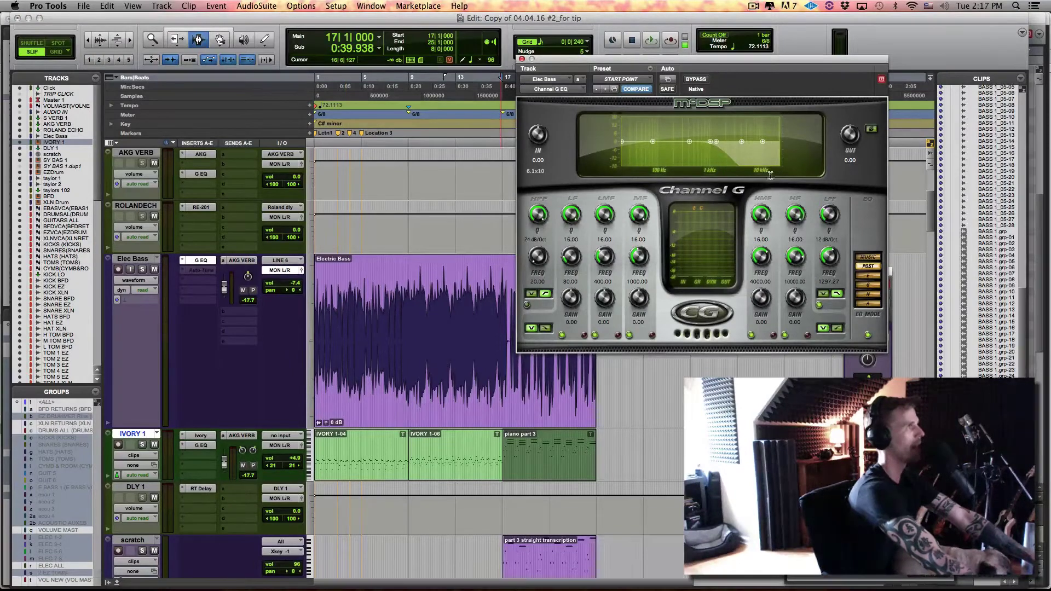
click(186, 272)
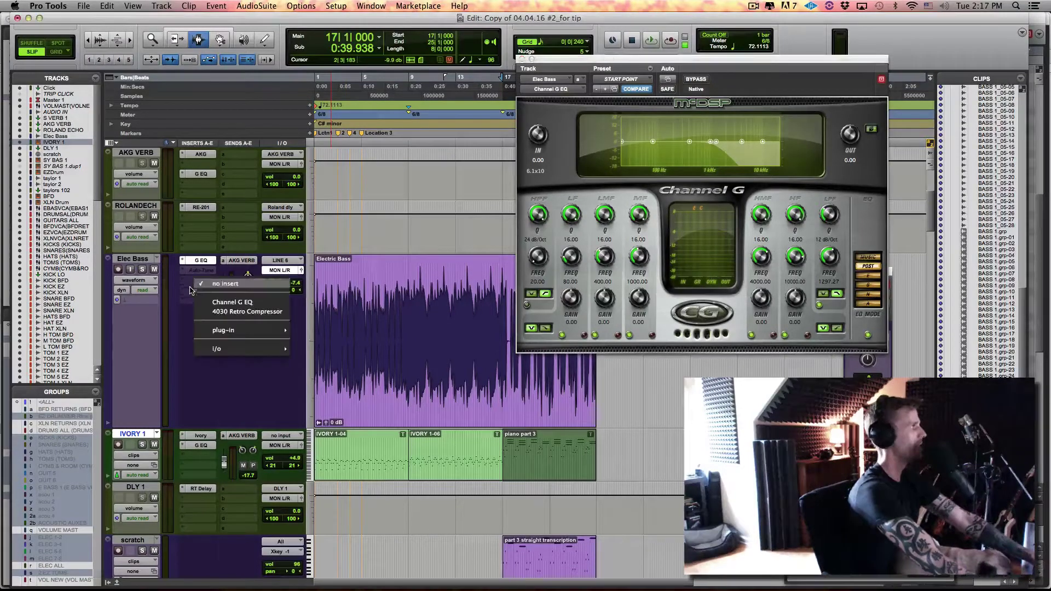
mouse_move(241, 330)
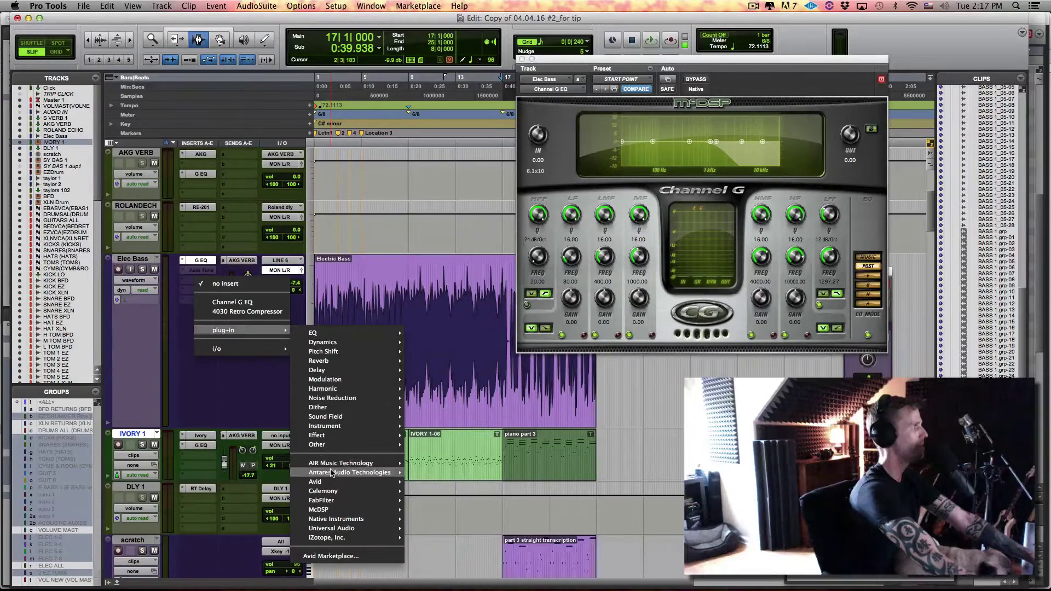
mouse_move(350, 472)
click(442, 475)
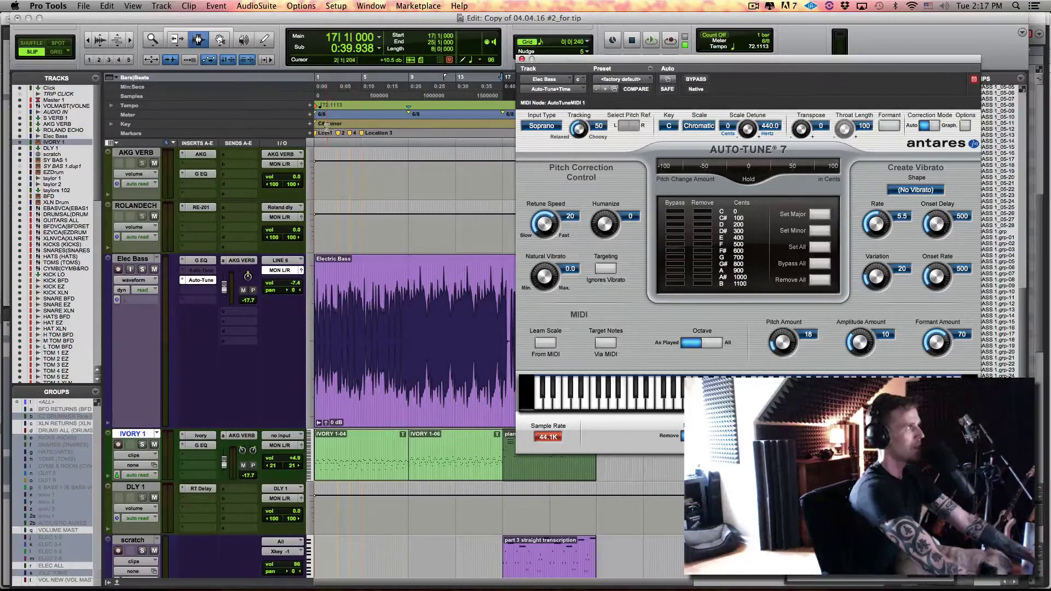
Step: In Auto-Tune 7, choose key Db and Bass Inst input, then set Retune Speed 36 and Pitch Amount 100
click(670, 126)
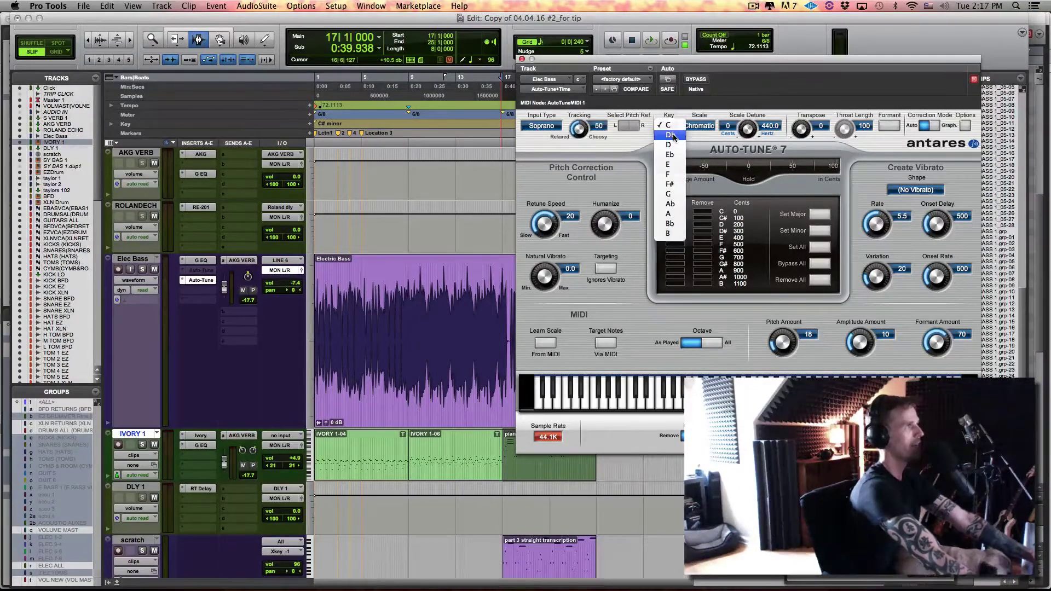
click(674, 135)
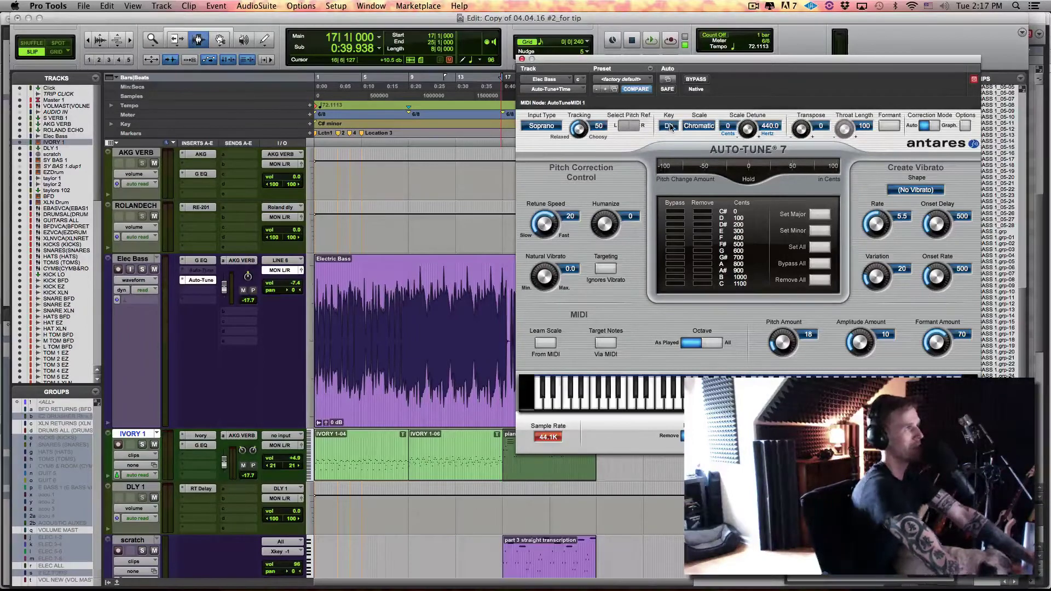
click(548, 127)
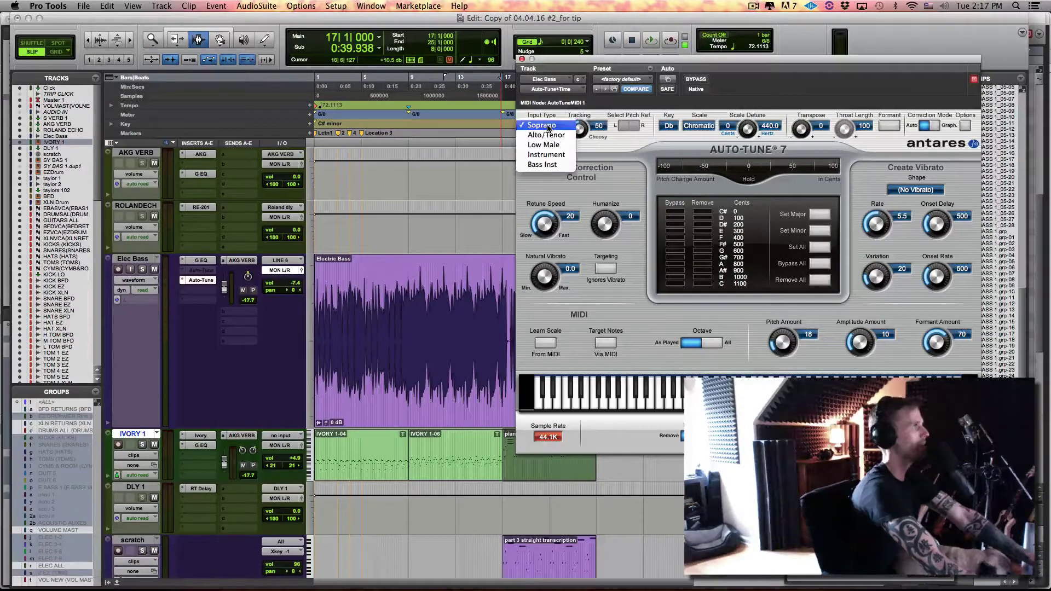
click(549, 165)
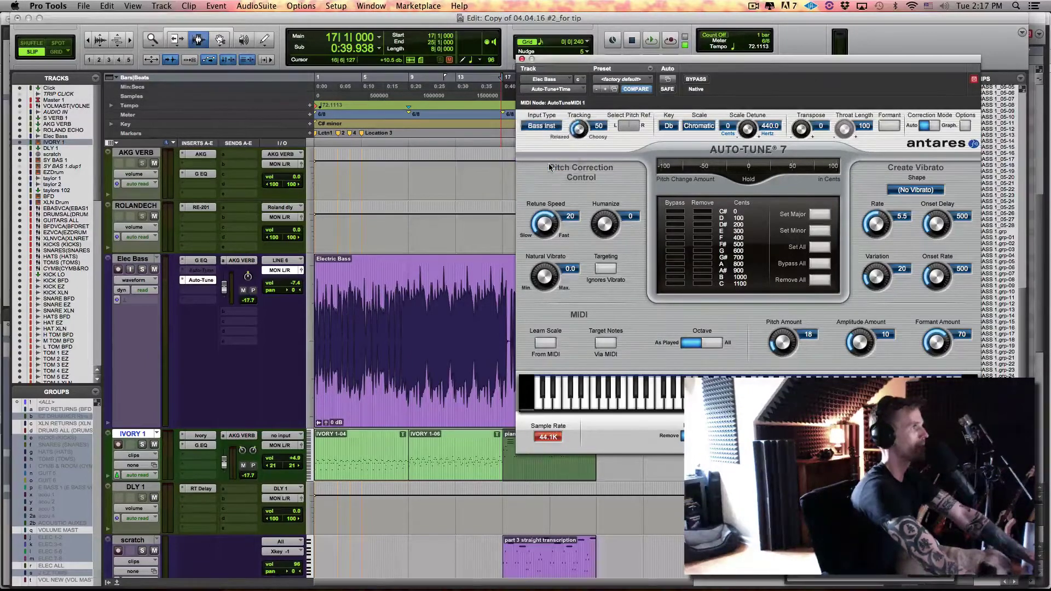
drag(546, 224, 547, 231)
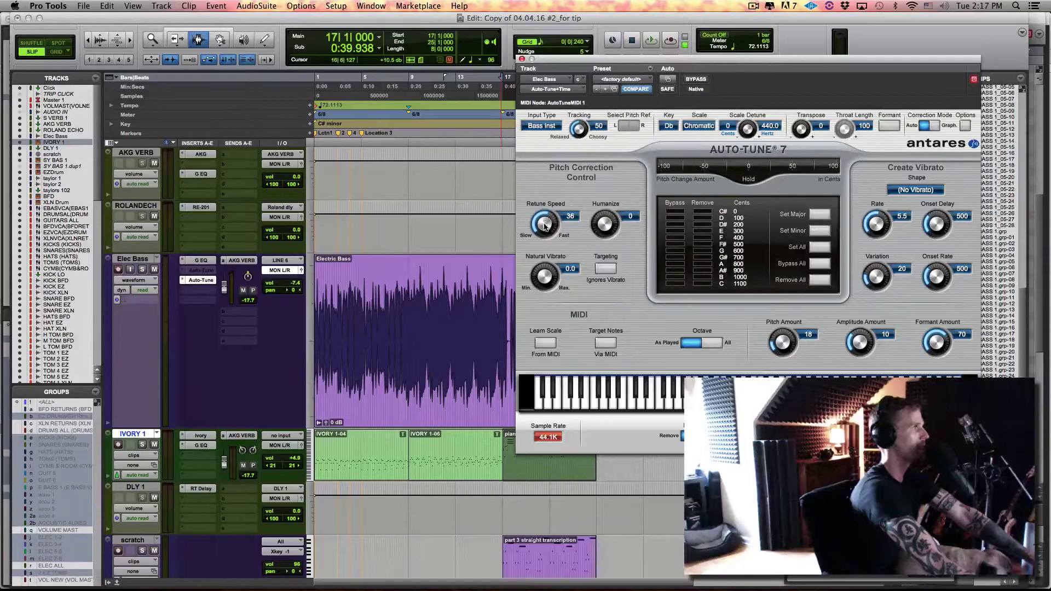
drag(782, 344, 798, 316)
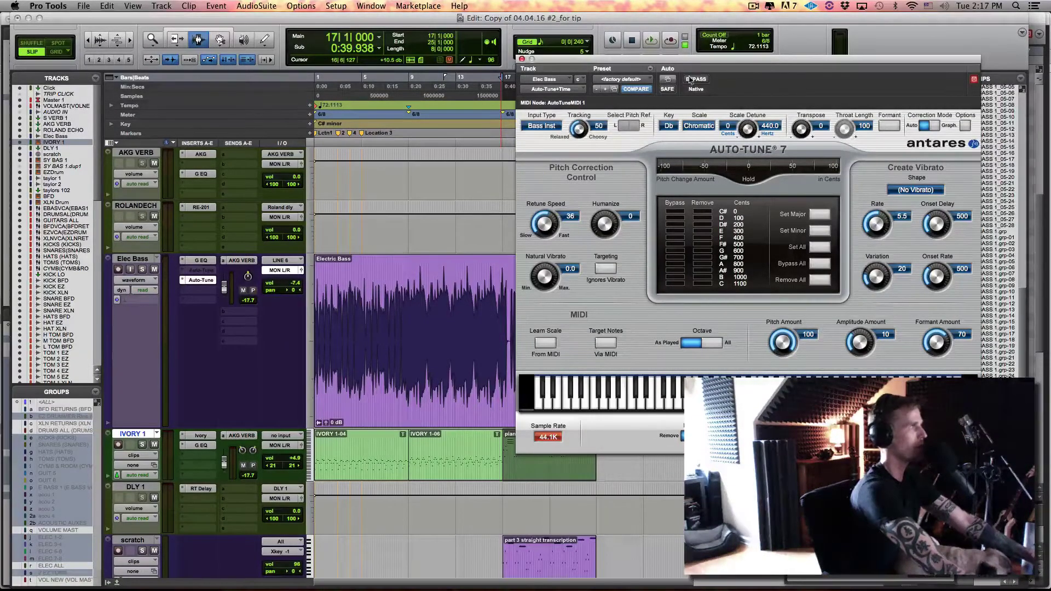
Step: With playback running, sweep Formant Amount from 70 to 0, up to 100, and back to 0
drag(679, 60, 803, 58)
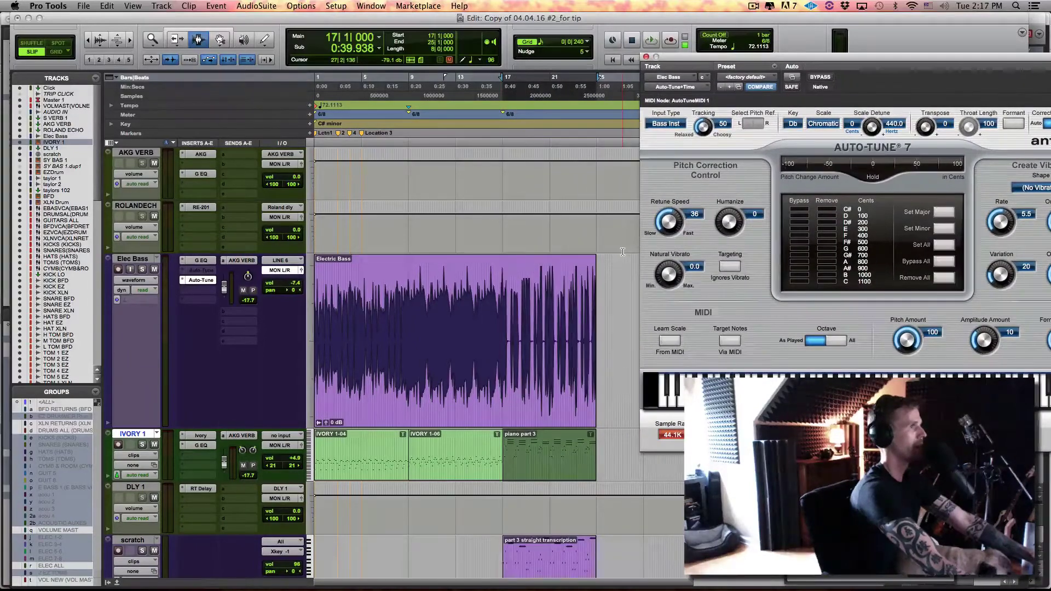
key(space)
drag(677, 59, 16, 95)
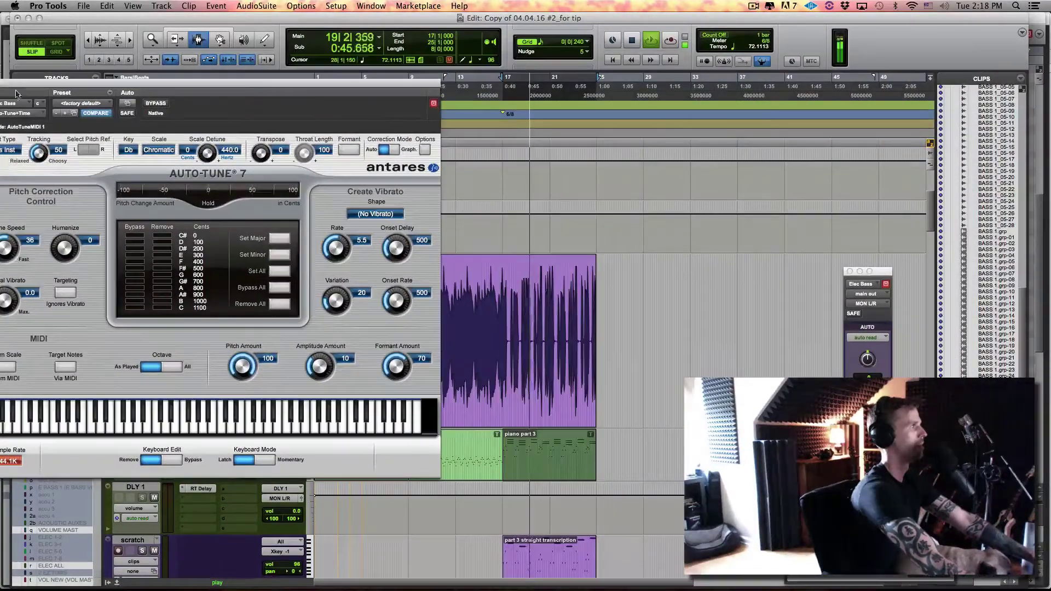
drag(238, 81, 566, 49)
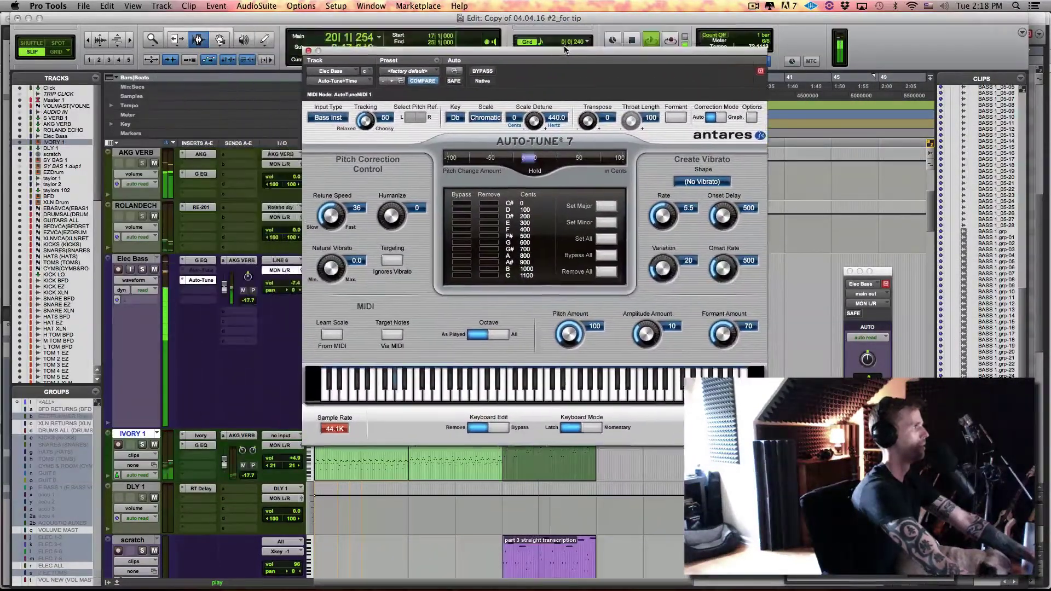
drag(723, 334, 723, 361)
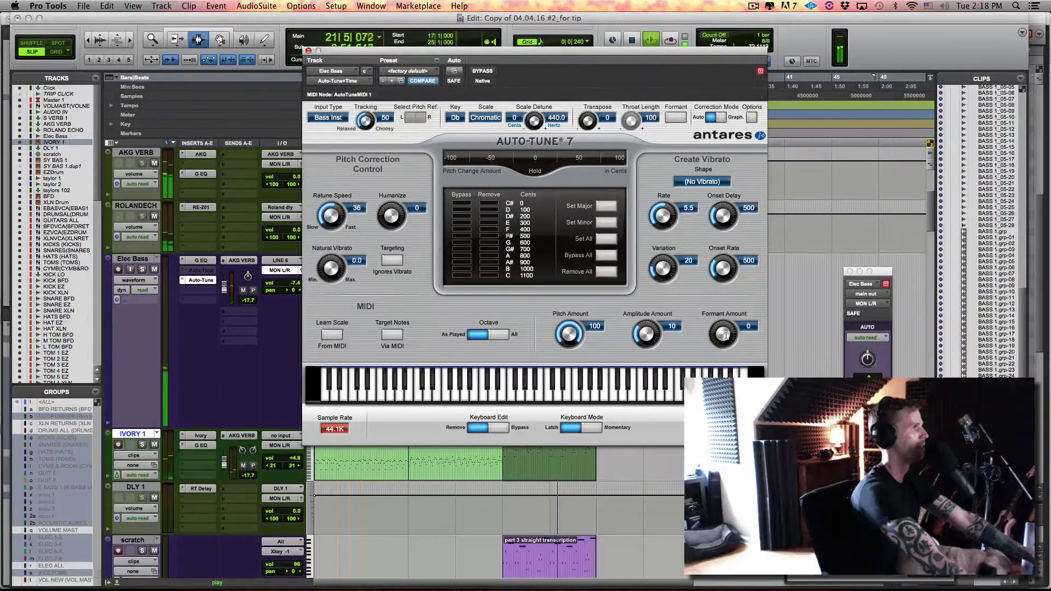
drag(726, 335, 700, 159)
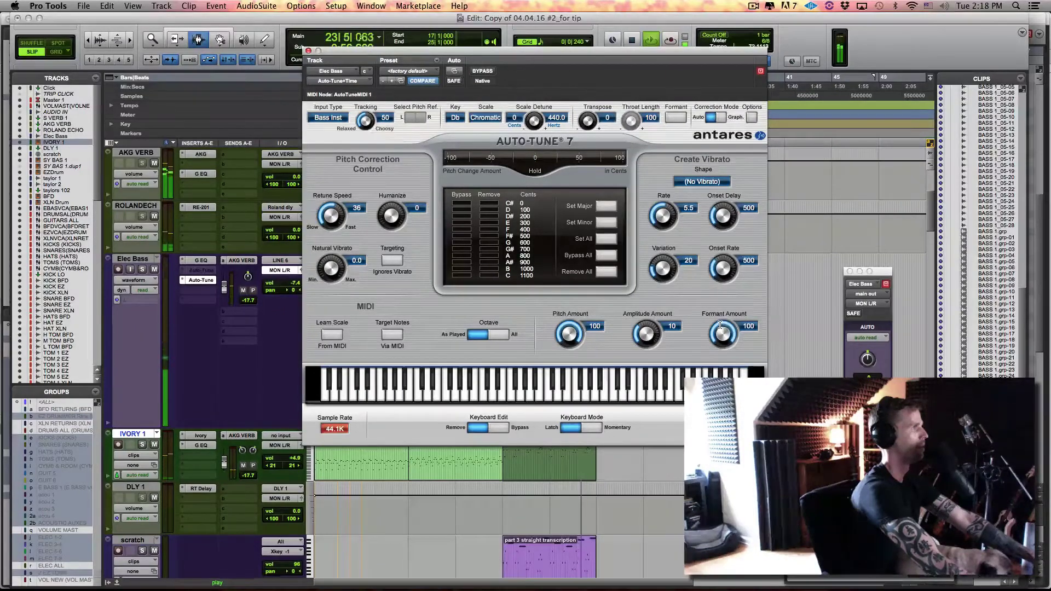
drag(723, 334, 723, 416)
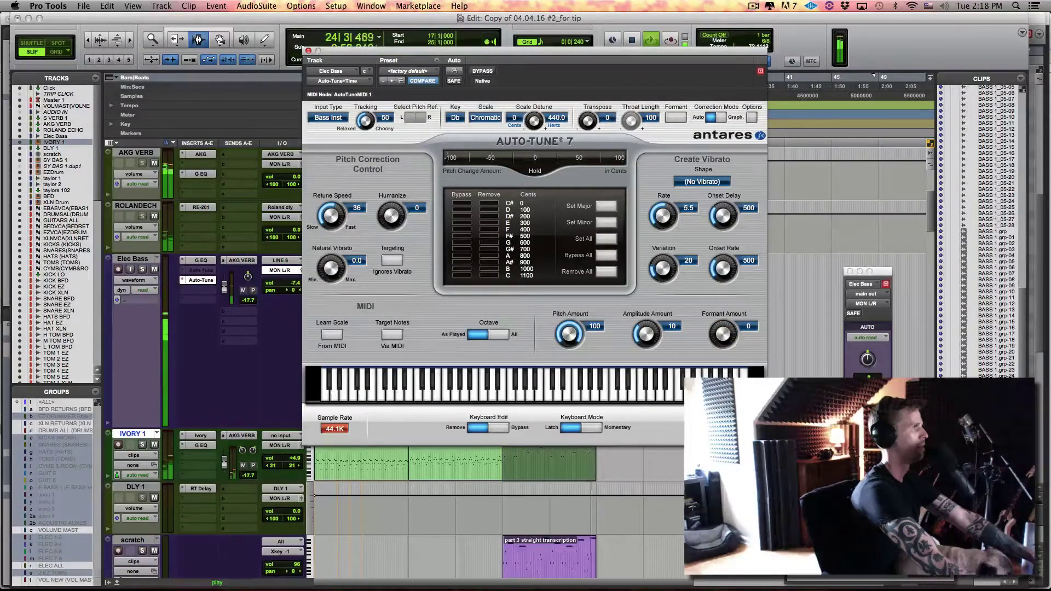
Step: Restart playback, try Amplitude Amount at 30, then stop and return it to 0
key(space)
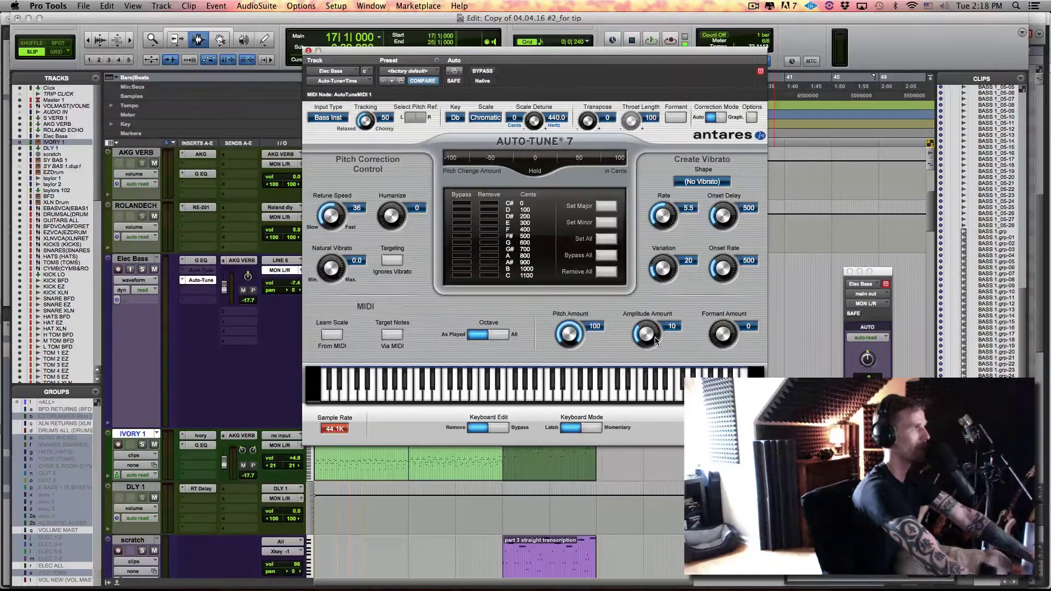
key(space)
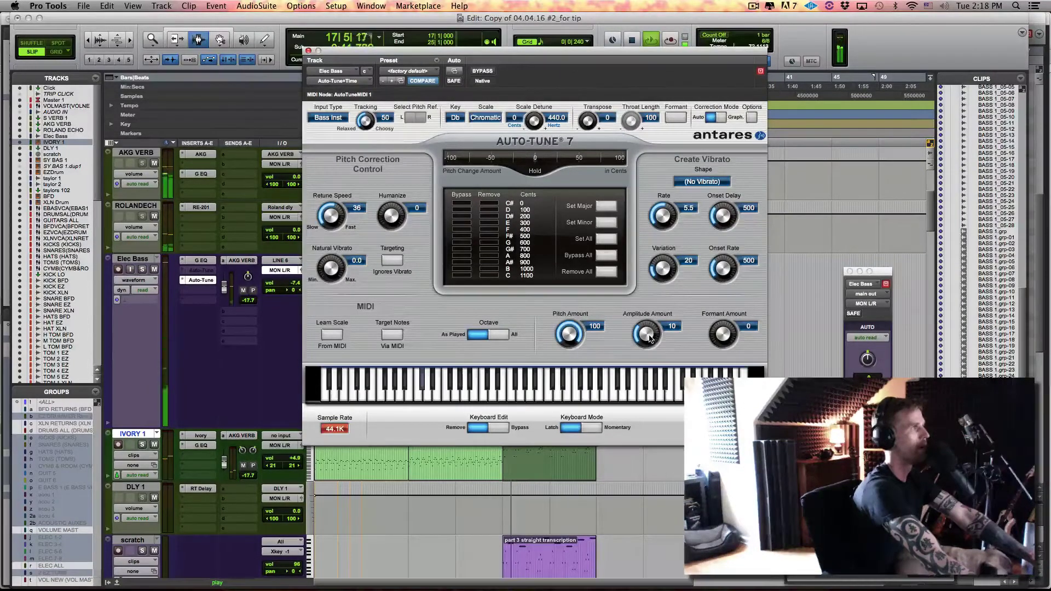
drag(649, 339, 639, 347)
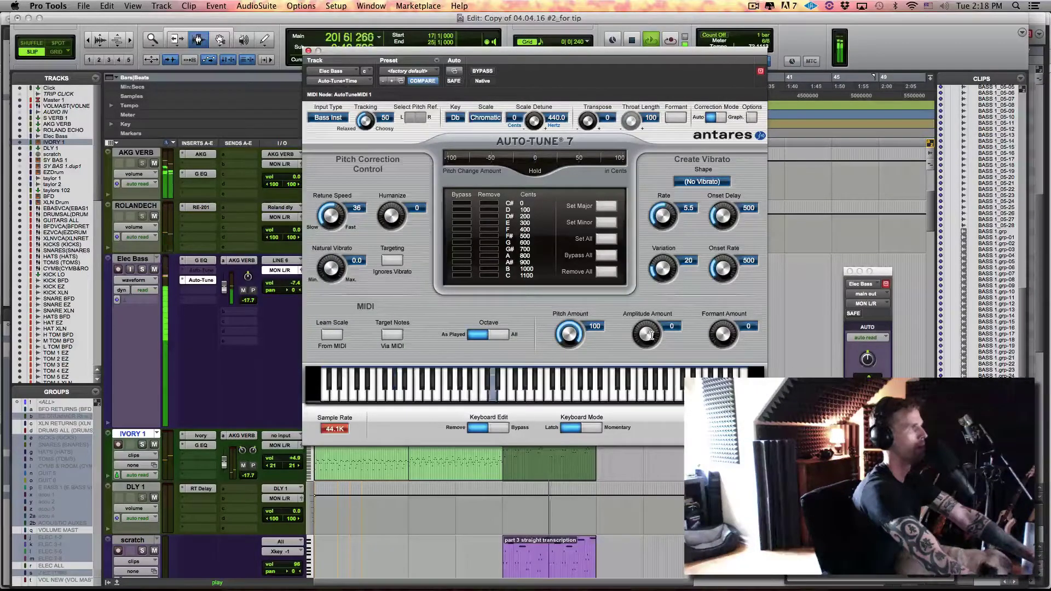
drag(651, 335, 647, 301)
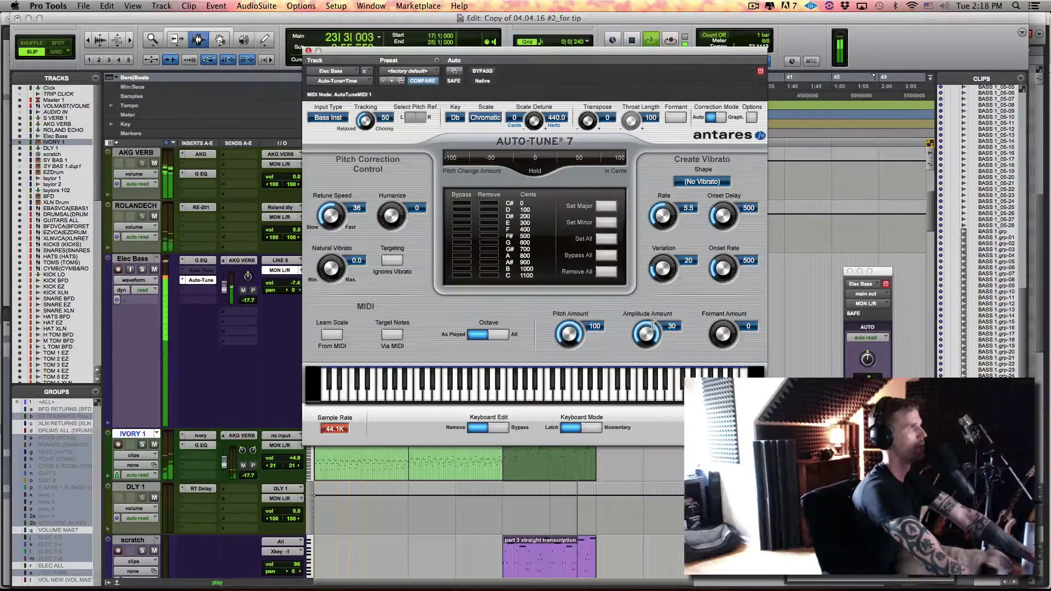
key(space)
drag(652, 327, 660, 360)
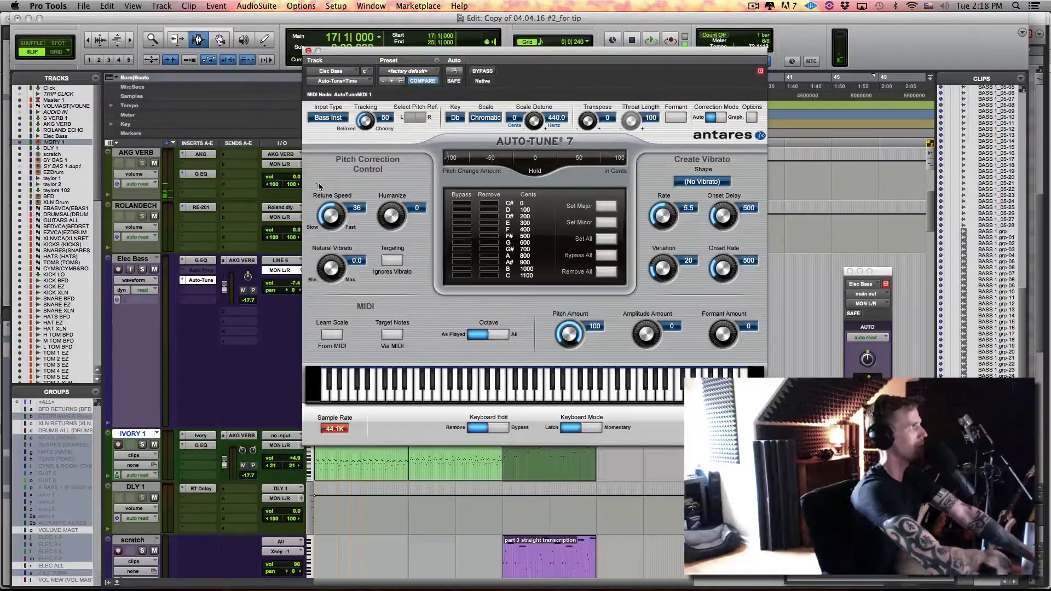
Step: Start playback and lower the Auto-Tune Retune Speed from 36 to 25
drag(332, 56, 355, 36)
key(space)
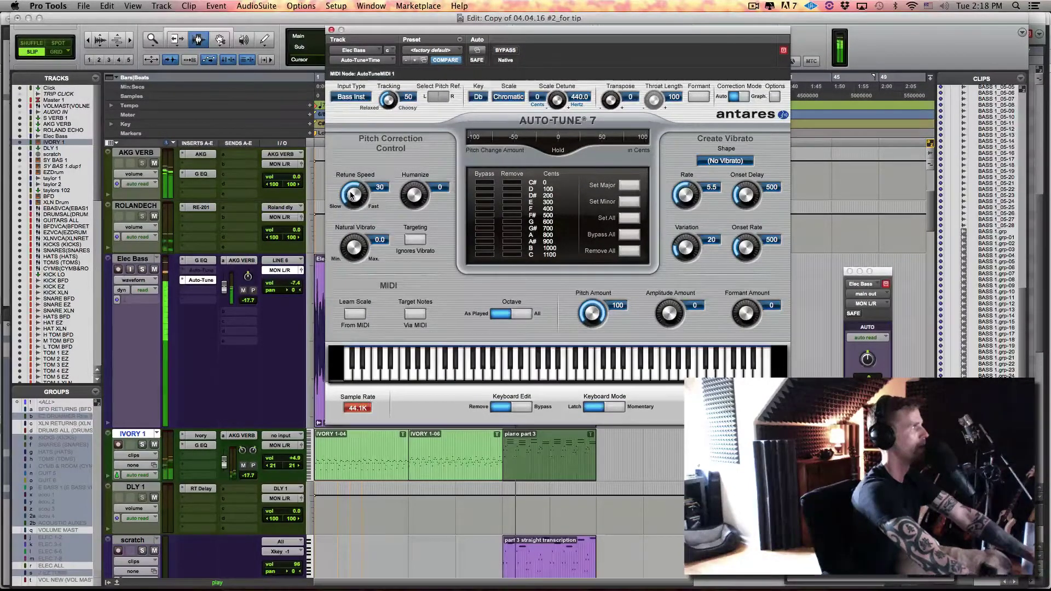
drag(352, 196, 350, 197)
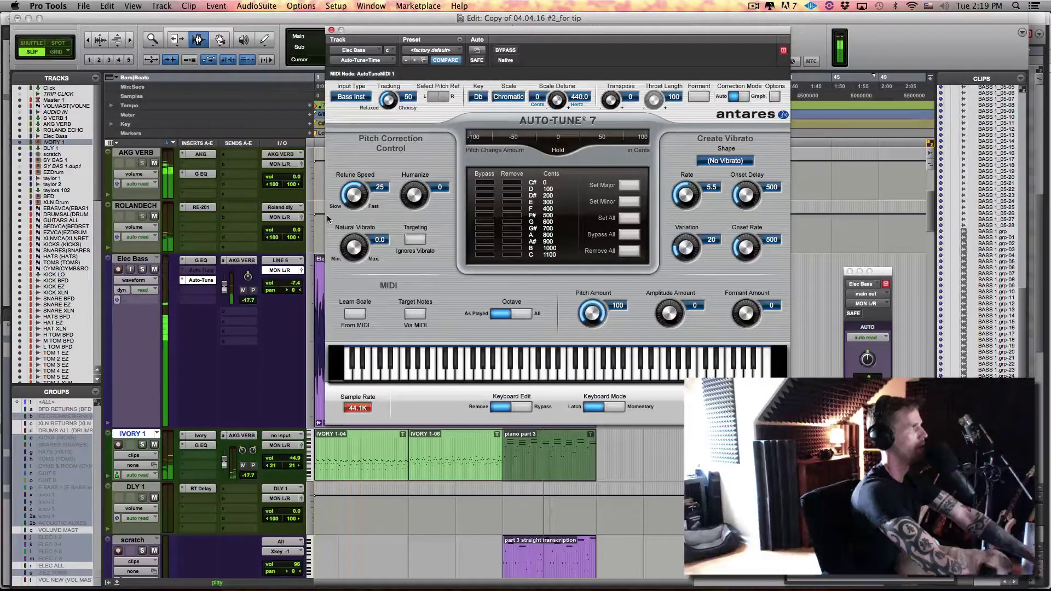
Step: Solo Elec Bass and compare it with Auto-Tune bypassed and re-enabled, then toggle solo
click(142, 270)
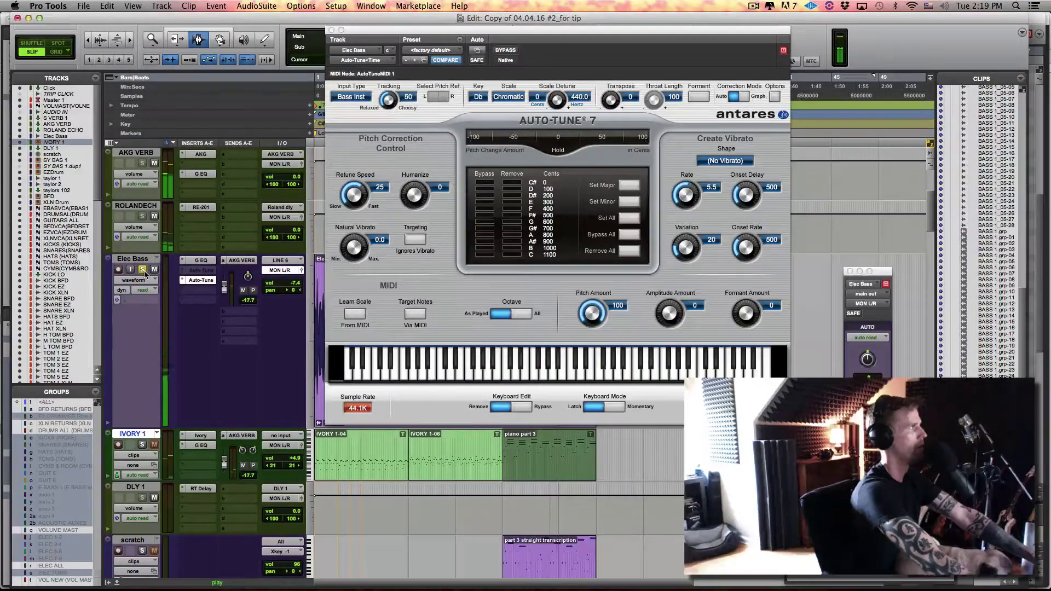
super+click(201, 280)
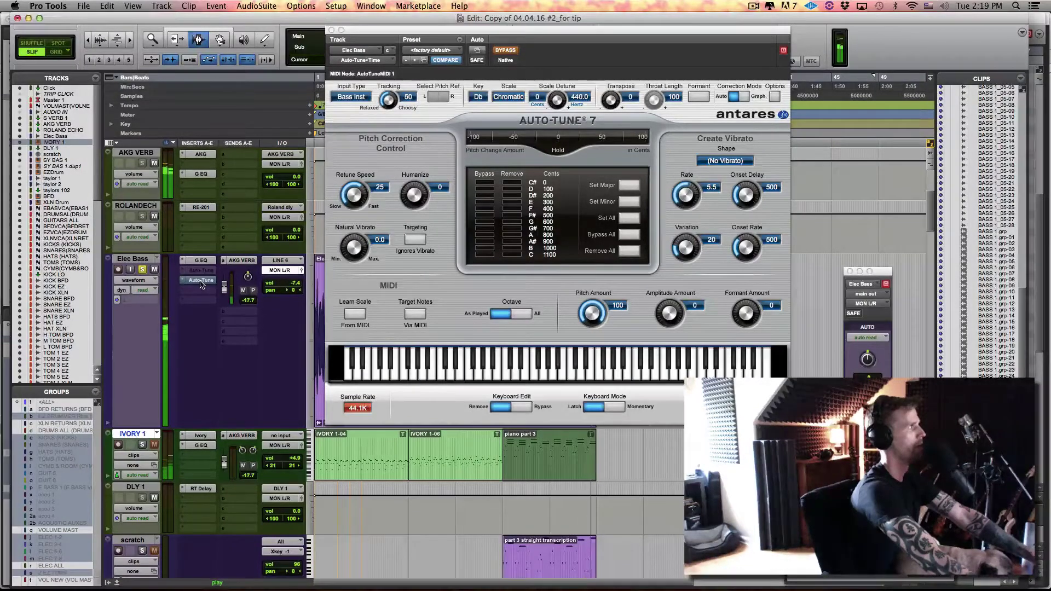
super+click(201, 281)
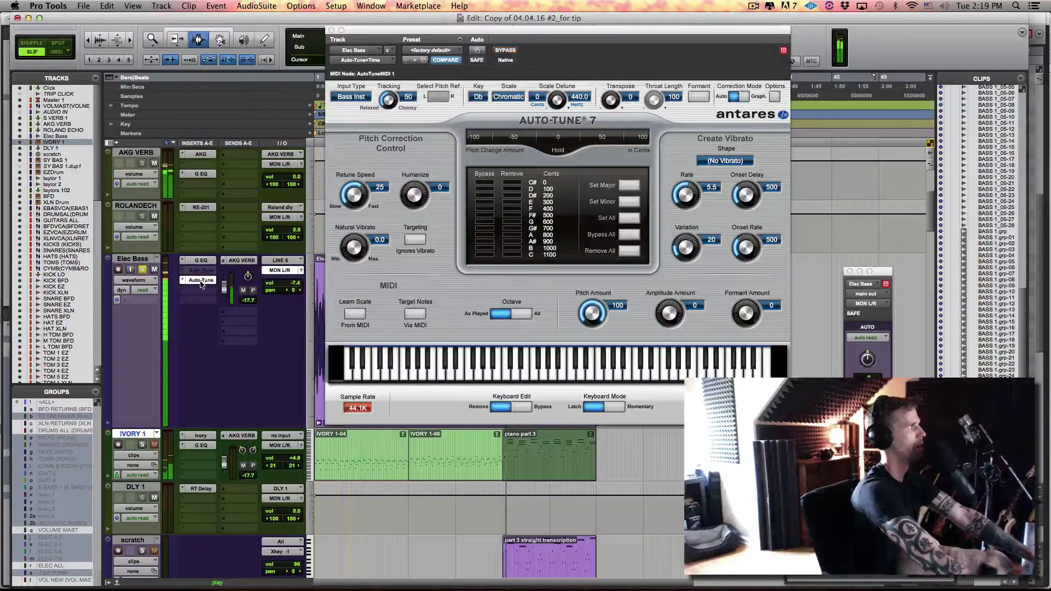
click(142, 270)
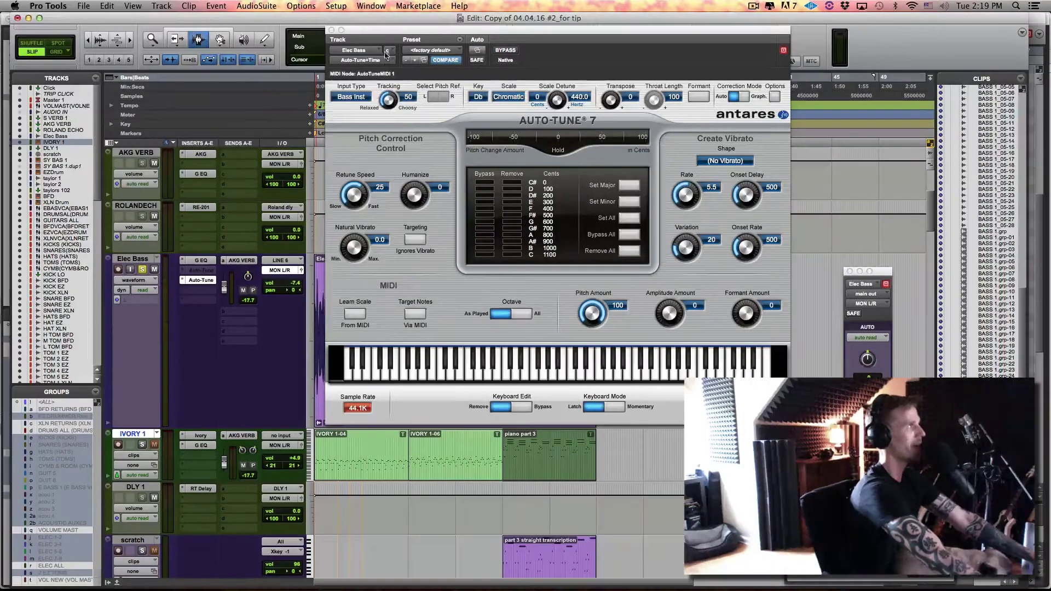
Step: Move the Auto-Tune window down and right to uncover the transport counters and Electric Bass waveform
drag(394, 28, 462, 66)
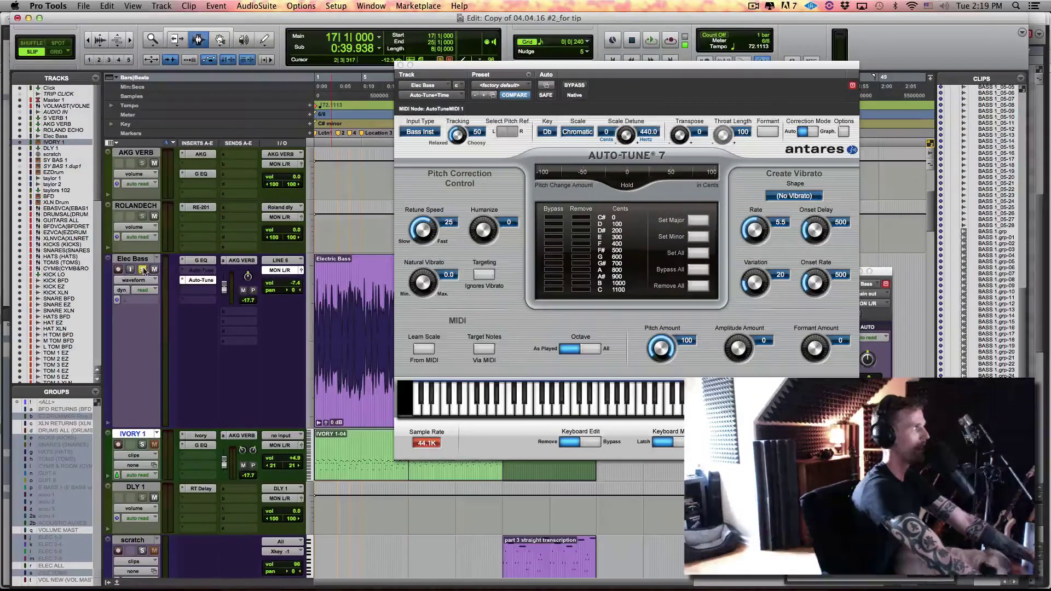